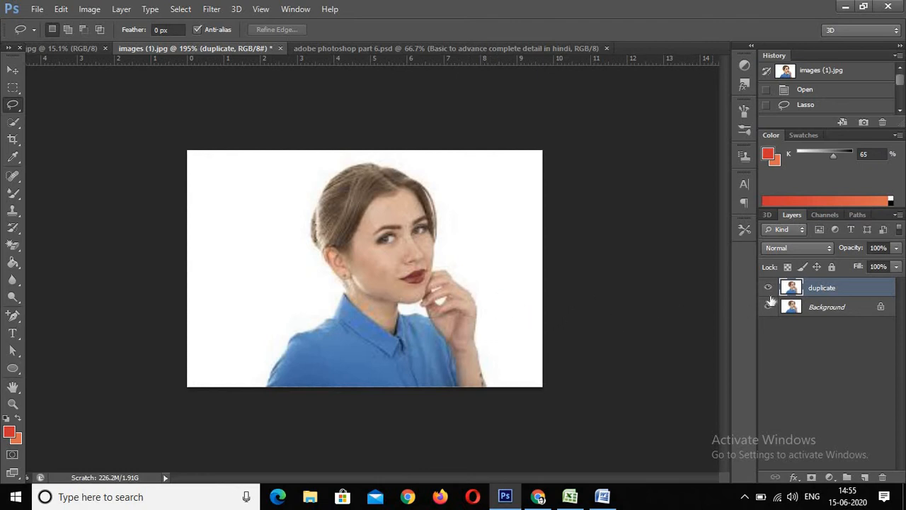
Delete the layer named duplicate from the portrait document.
right_click(810, 289)
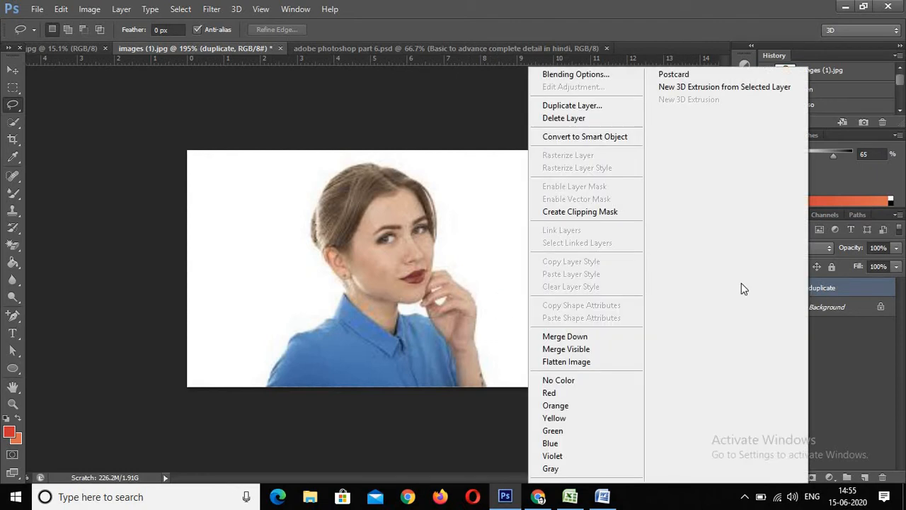
left_click(564, 119)
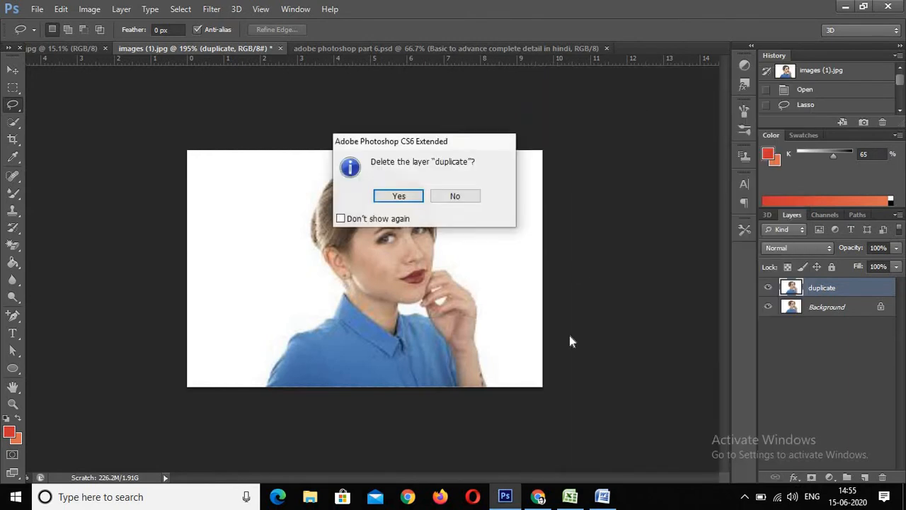
left_click(400, 197)
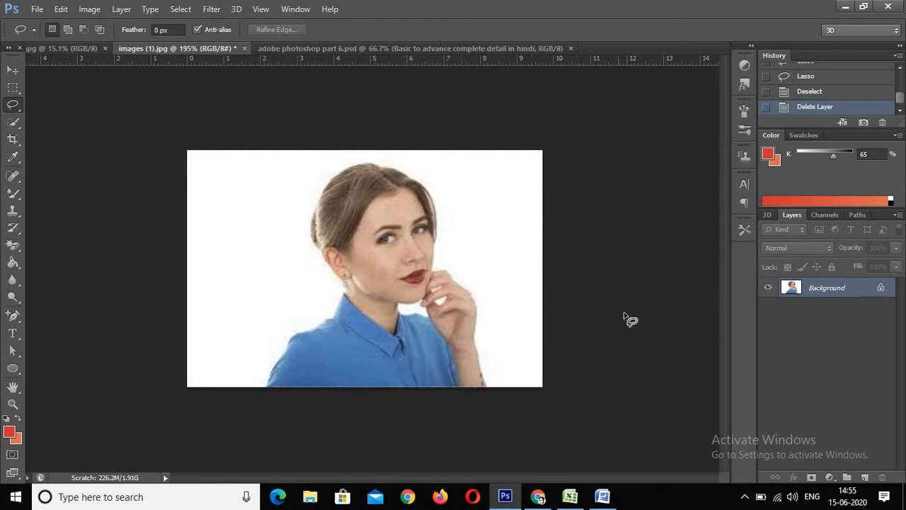
Duplicate the Background layer within images (1).jpg under the name duplicate.
right_click(830, 288)
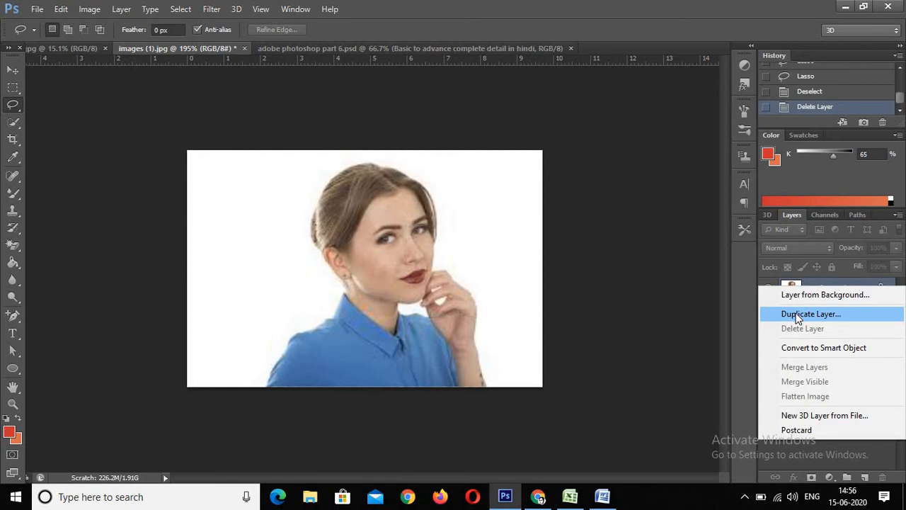
left_click(798, 316)
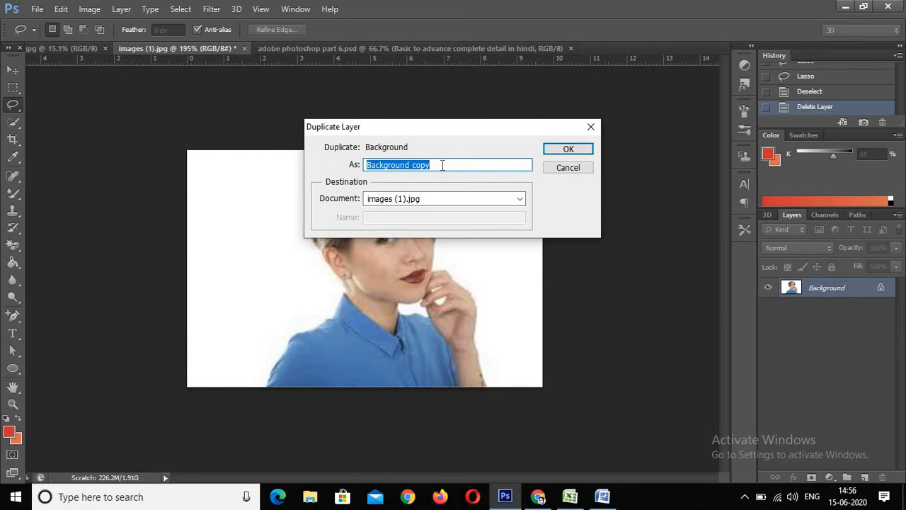
type("duplicate")
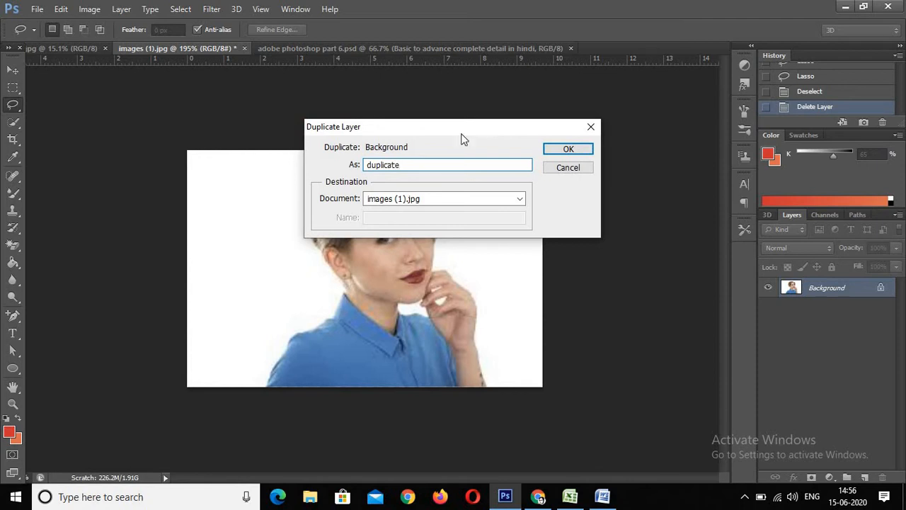
left_click(570, 149)
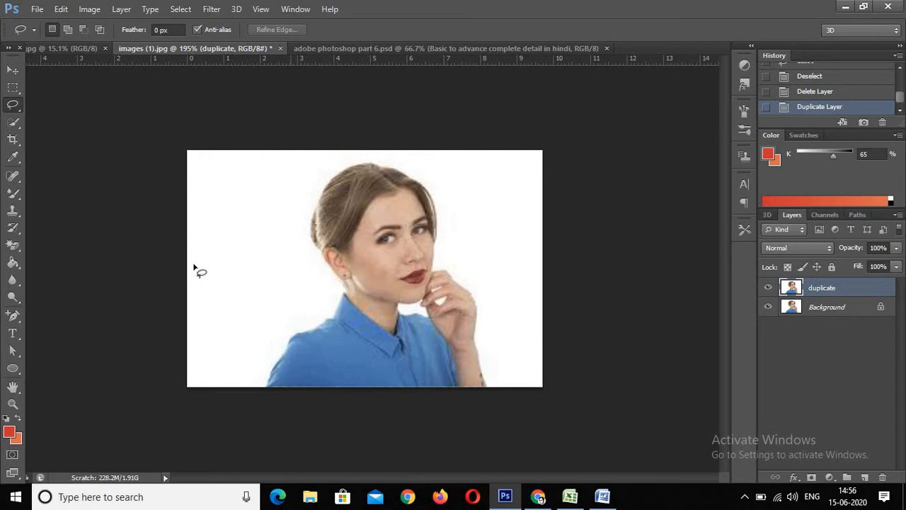
Trace a freehand Lasso selection from the woman's lower shoulder up around her hair to her cheek.
right_click(16, 107)
left_click(60, 105)
mouse_move(333, 318)
left_mouse_down()
mouse_move(347, 290)
mouse_move(312, 224)
mouse_move(333, 177)
mouse_move(369, 163)
mouse_move(408, 174)
mouse_move(427, 191)
mouse_move(438, 234)
left_mouse_up()
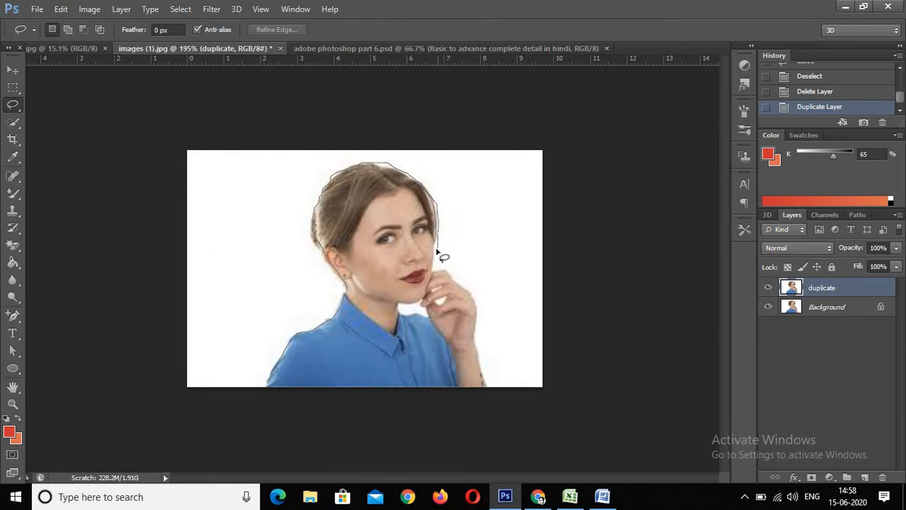
left_click_drag(438, 249, 436, 256)
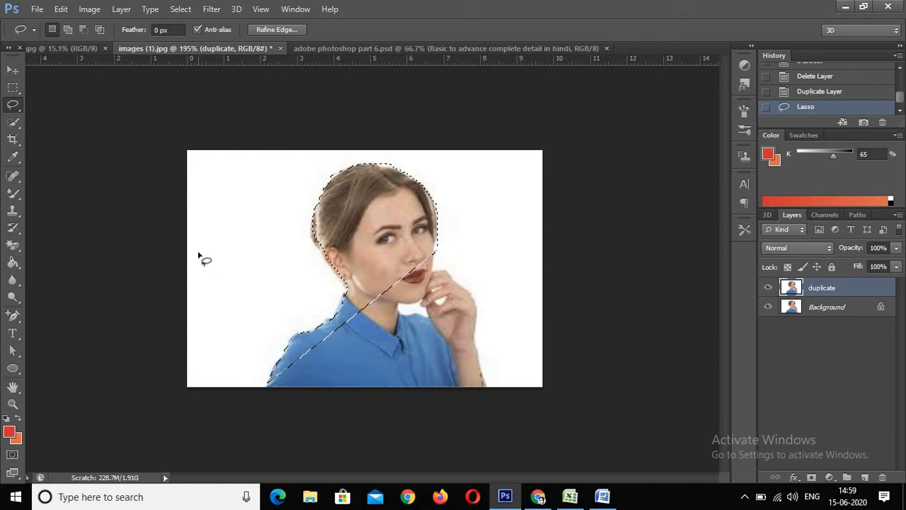
Draw loose freehand Lasso selections in the white area beside the woman, and clear the selection.
mouse_move(202, 240)
left_mouse_down()
mouse_move(216, 223)
mouse_move(237, 243)
mouse_move(235, 260)
mouse_move(201, 254)
left_mouse_up()
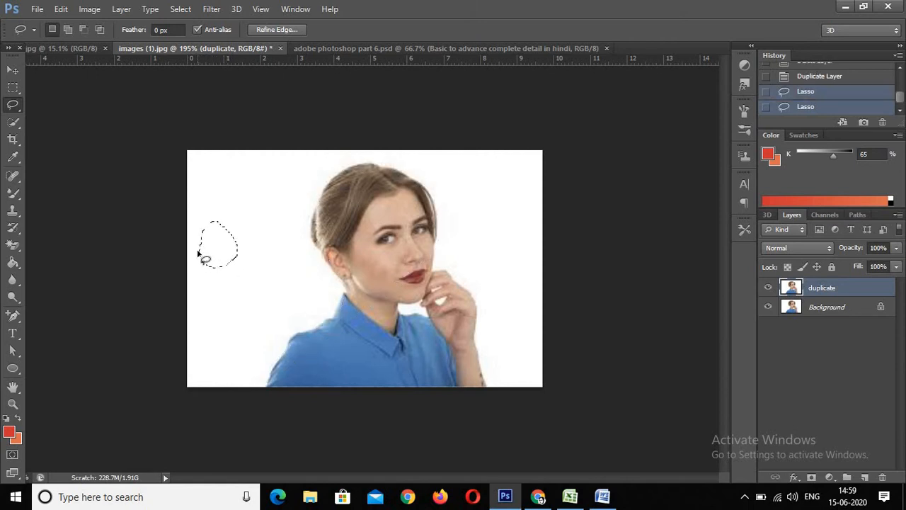
mouse_move(206, 329)
left_mouse_down()
mouse_move(251, 291)
mouse_move(243, 261)
mouse_move(219, 254)
mouse_move(207, 333)
left_mouse_up()
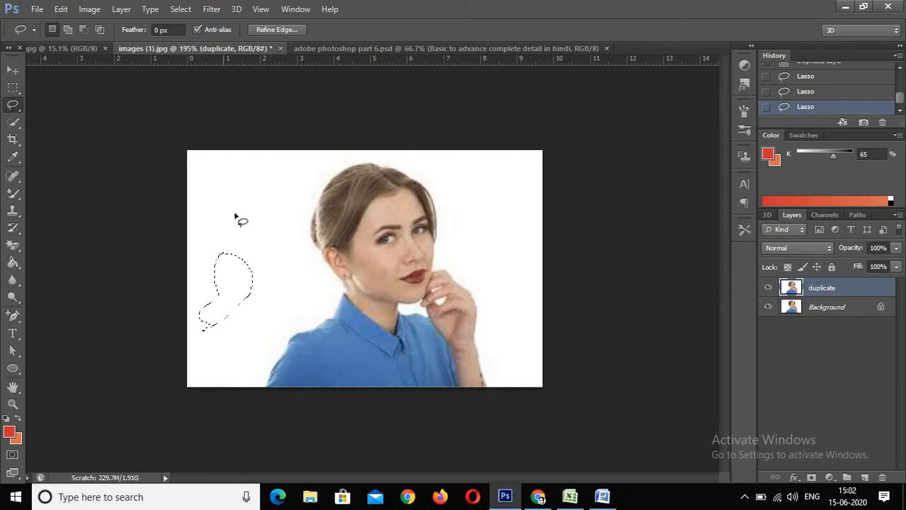
key("ctrl+d")
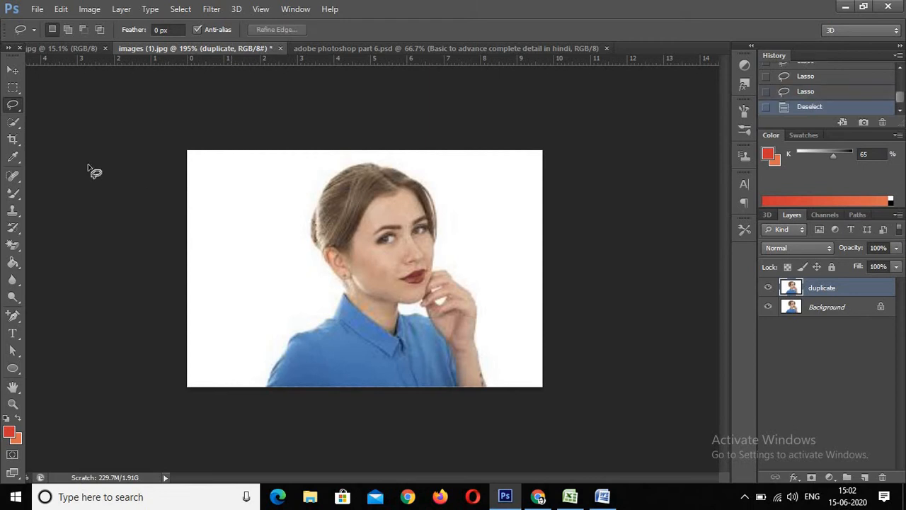
Start a Polygonal Lasso outline at the woman's lower shoulder and trace it around her hair and face to the hand.
right_click(21, 114)
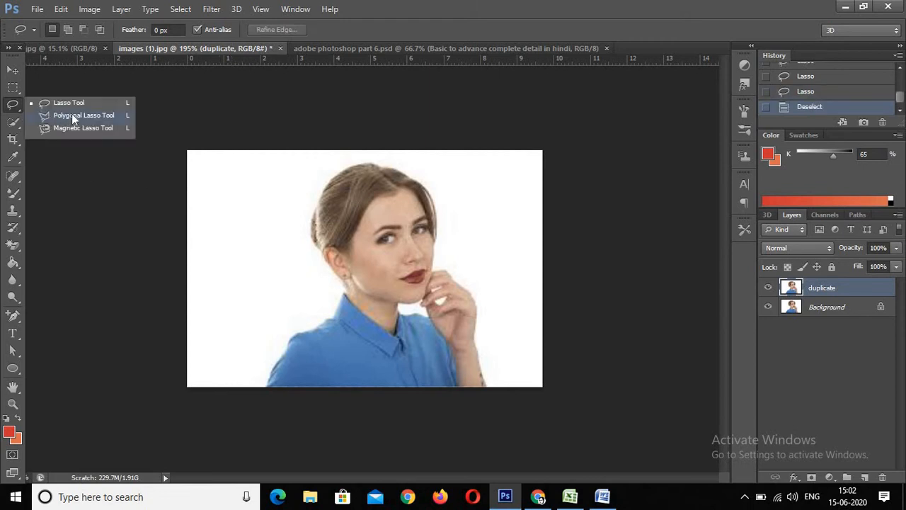
left_click(74, 115)
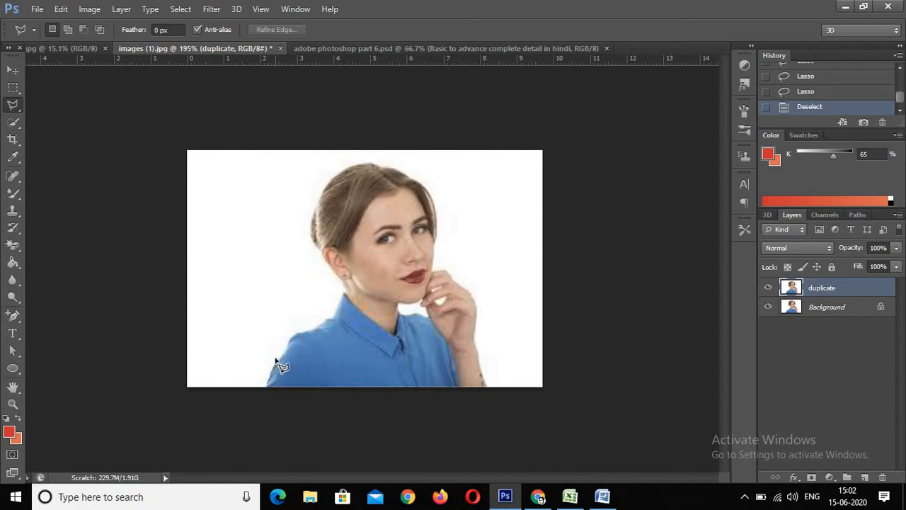
left_click(267, 385)
left_click(234, 210)
key("BackSpace")
left_click(246, 210)
key("BackSpace")
left_click(262, 299)
mouse_move(296, 335)
left_mouse_down()
mouse_move(330, 321)
mouse_move(341, 298)
left_mouse_up()
left_click_drag(332, 268, 323, 260)
mouse_move(310, 238)
left_mouse_down()
mouse_move(332, 177)
mouse_move(390, 166)
mouse_move(432, 196)
mouse_move(438, 239)
mouse_move(431, 274)
left_mouse_up()
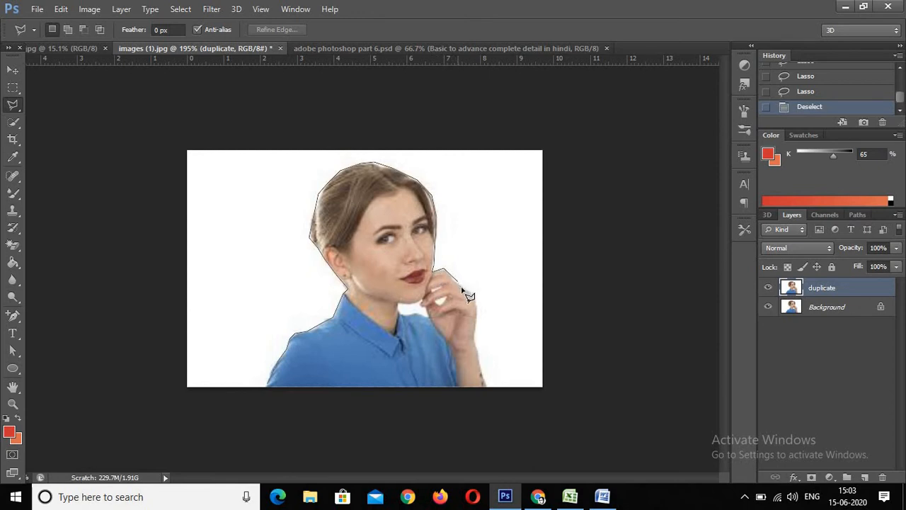
Continue the polygonal outline down the hand and forearm, and close it along the photo's bottom edge at the starting point.
left_click_drag(471, 297, 475, 302)
left_click_drag(479, 310, 478, 328)
mouse_move(479, 348)
left_mouse_down()
mouse_move(490, 387)
mouse_move(266, 386)
left_mouse_up()
left_click(268, 385)
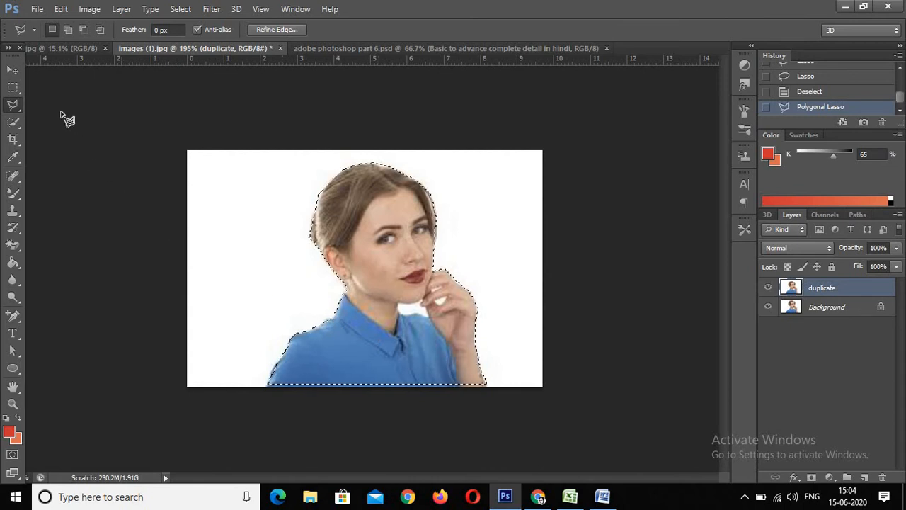
Nudge the selected woman on the duplicate layer with the Move tool, toggling the Background layer's visibility between moves.
left_click(13, 69)
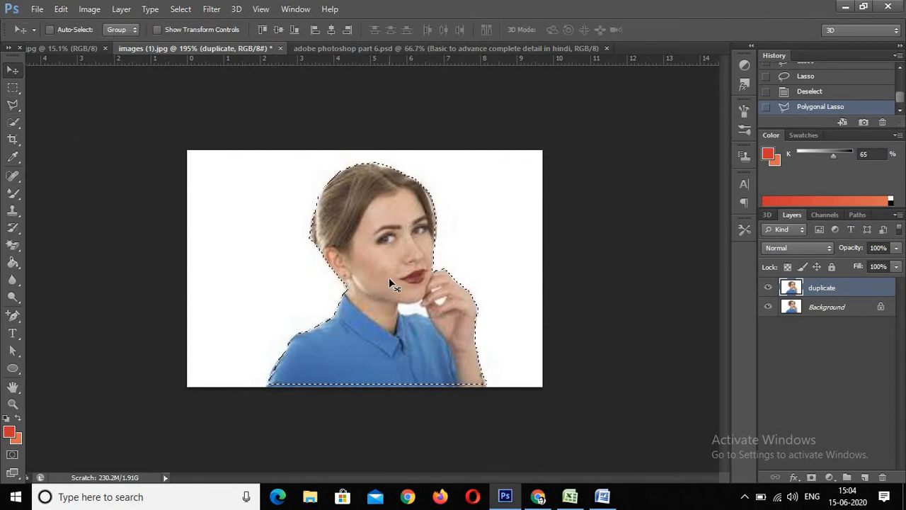
mouse_move(389, 278)
left_mouse_down()
mouse_move(298, 278)
mouse_move(360, 273)
mouse_move(326, 284)
mouse_move(392, 283)
left_mouse_up()
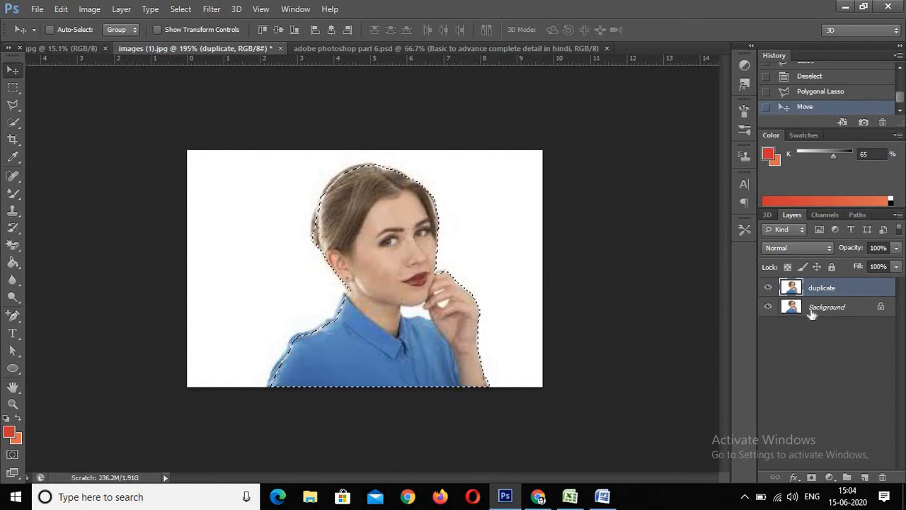
left_click(768, 308)
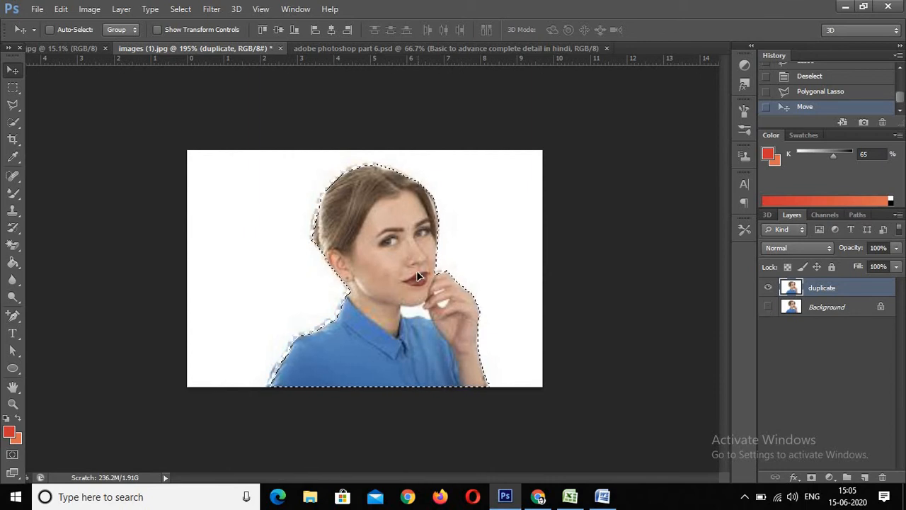
mouse_move(417, 275)
left_mouse_down()
mouse_move(400, 248)
mouse_move(329, 266)
mouse_move(300, 240)
mouse_move(301, 163)
mouse_move(305, 196)
mouse_move(399, 278)
mouse_move(423, 269)
mouse_move(414, 267)
mouse_move(416, 276)
left_mouse_up()
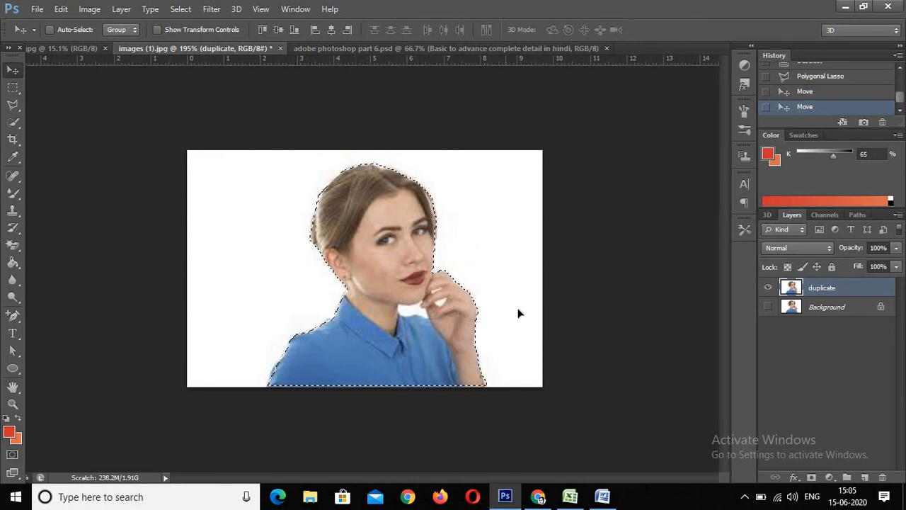
left_click(768, 307)
mouse_move(239, 339)
left_mouse_down()
mouse_move(239, 330)
mouse_move(242, 346)
left_mouse_up()
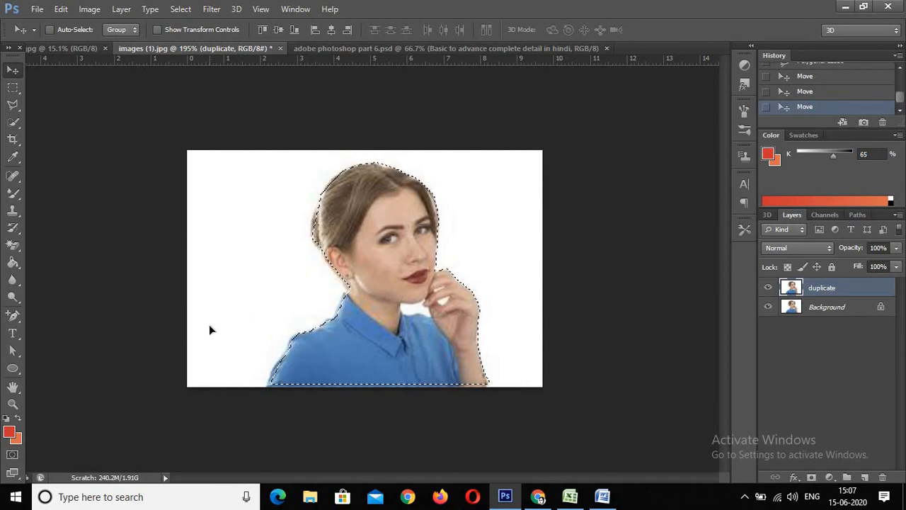
Undo the moves and the polygonal selection of the woman.
key("ctrl+z")
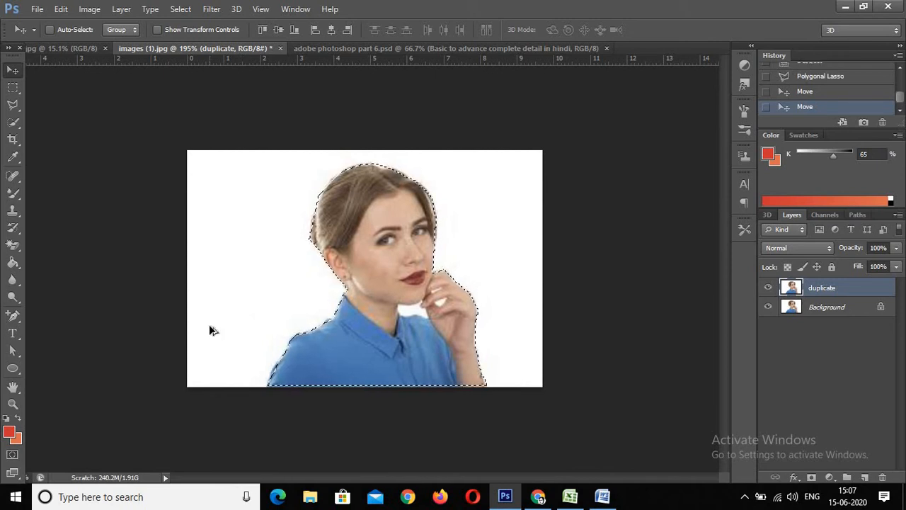
key("ctrl+z")
key("ctrl+alt+z")
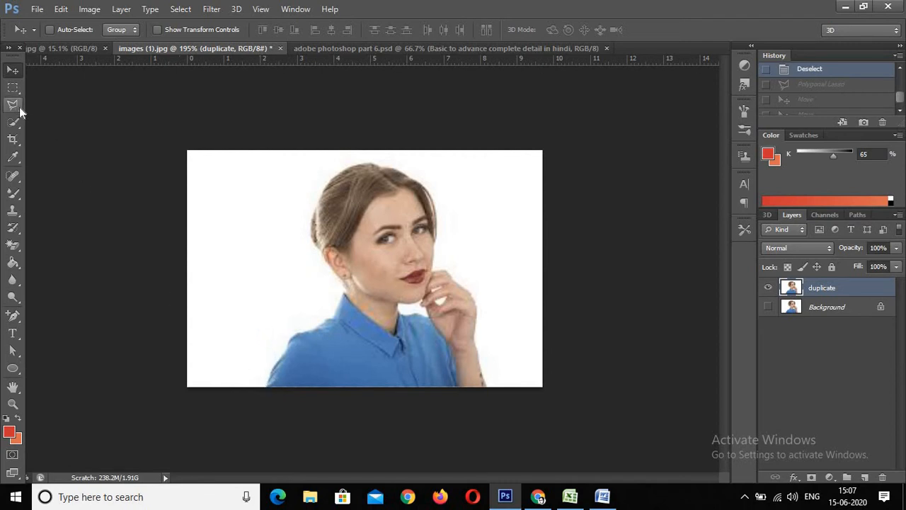
Start a stepped Polygonal Lasso outline from the lower shoulder into the white area, removing a misplaced last point.
left_click_drag(19, 108, 45, 115)
left_click(56, 118)
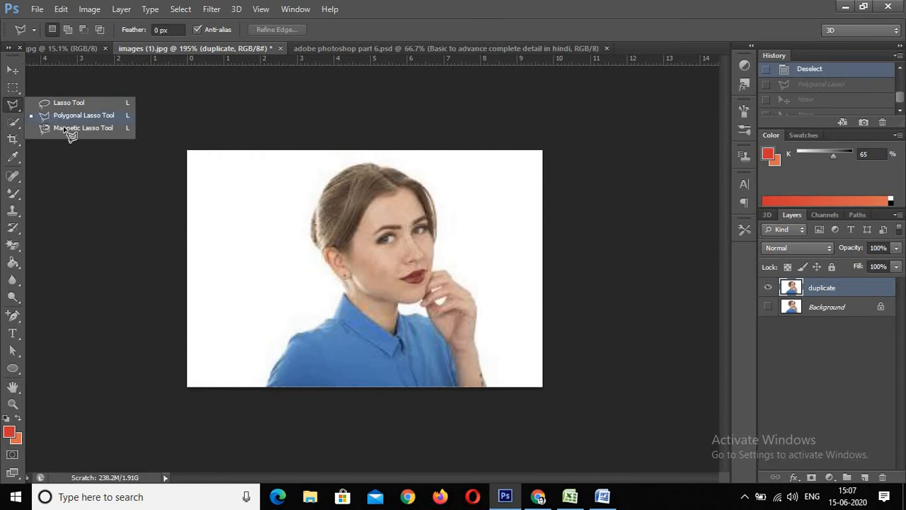
left_click(267, 385)
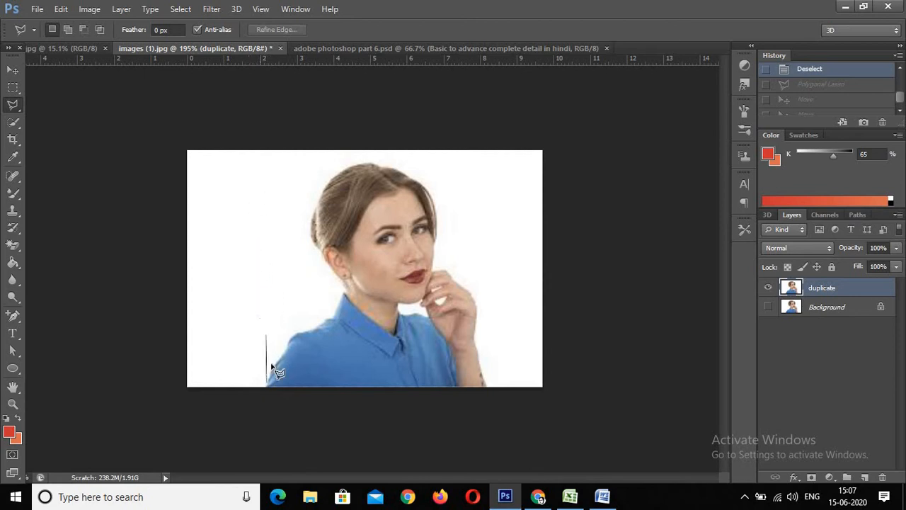
left_click(262, 334)
left_click(264, 316)
left_click(238, 316)
left_click(238, 351)
left_click(219, 351)
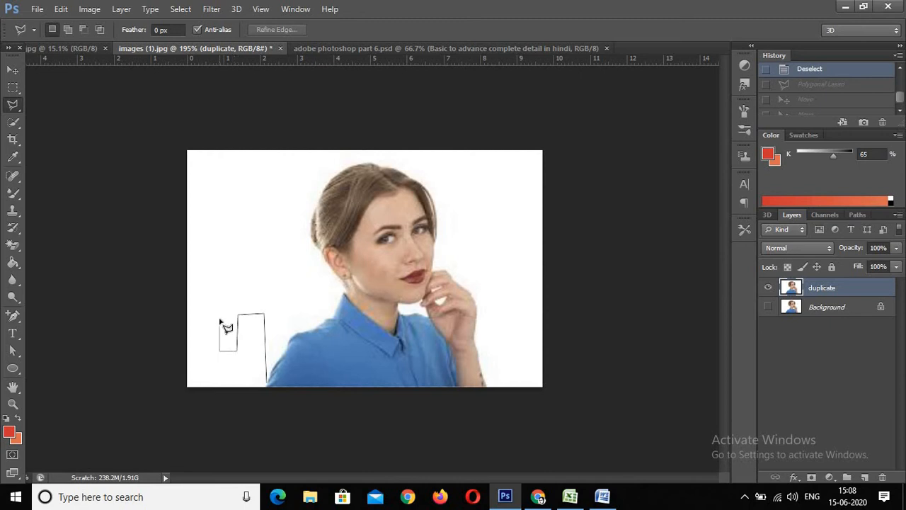
left_click(219, 320)
left_click(200, 341)
key("BackSpace")
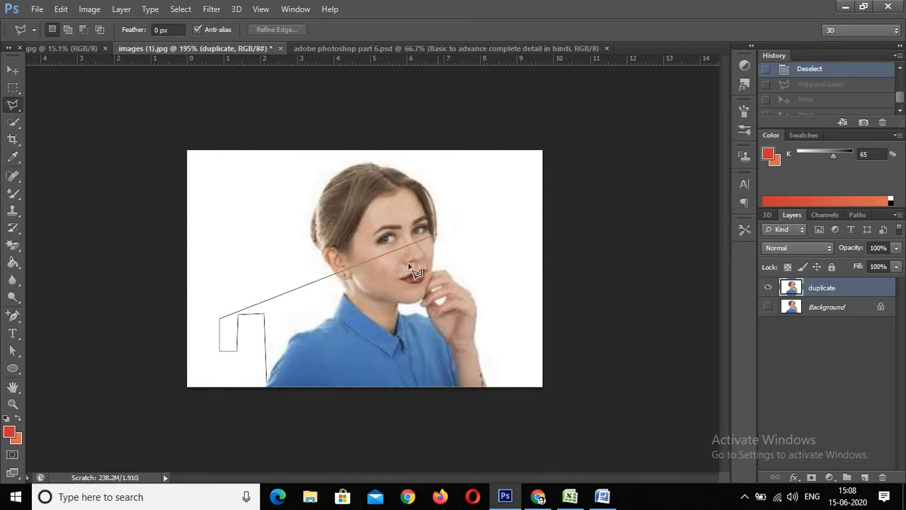
Extend the polygonal outline upward and in a zigzag through the white area beside the woman's hair.
left_click(217, 198)
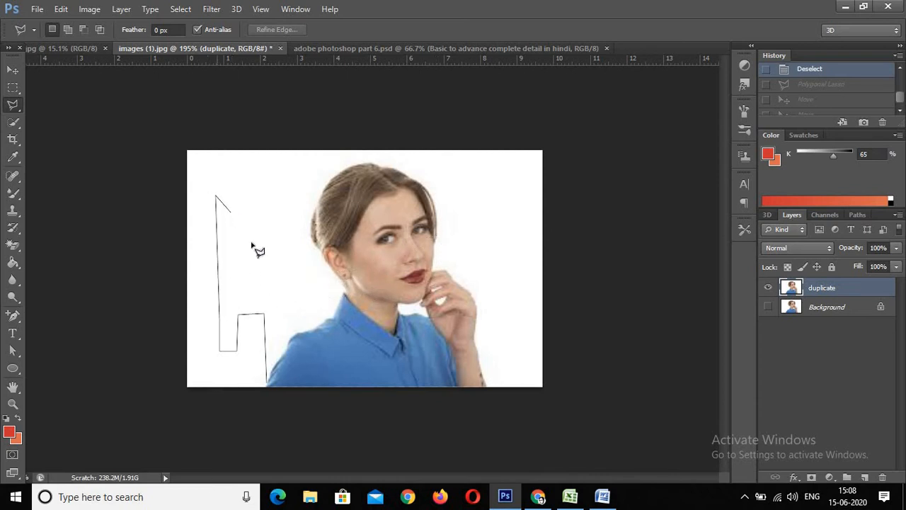
left_click(255, 244)
left_click(263, 179)
left_click(288, 231)
left_click(306, 162)
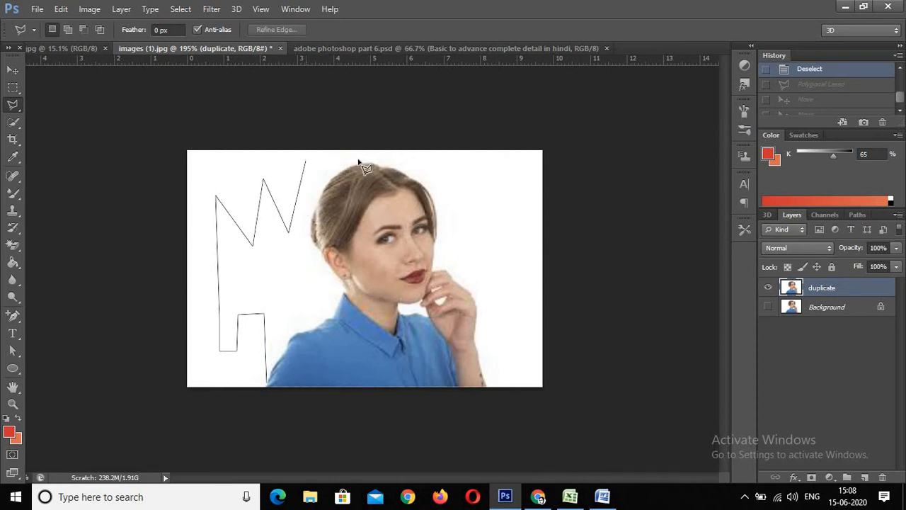
Carry the polygonal outline over the head and down the photo's other side, complete the selection, and deselect it.
left_click(458, 162)
left_click(461, 245)
left_click(492, 242)
left_click(494, 188)
left_click(507, 236)
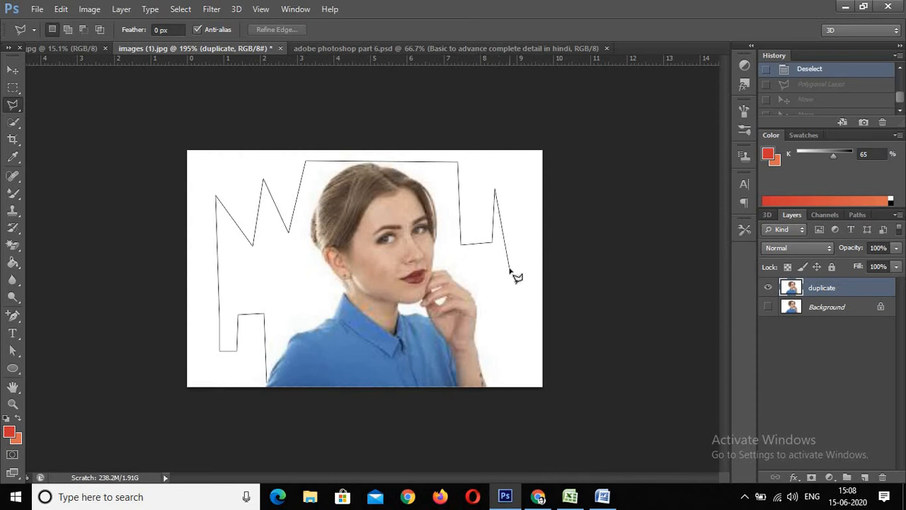
left_click(509, 270)
key("BackSpace")
left_click(509, 267)
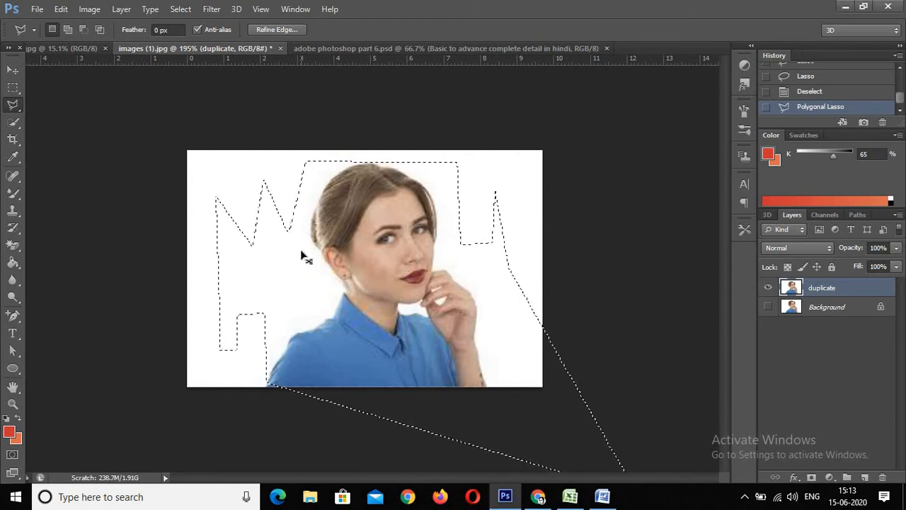
key("ctrl+d")
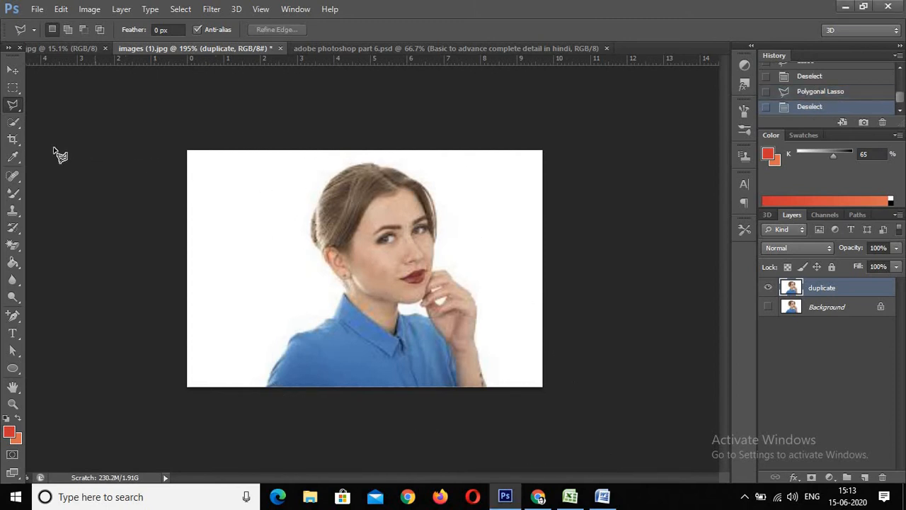
Trace the woman's outline with the Magnetic Lasso from the lower shoulder corner, removing misplaced anchor points along the way.
right_click(13, 105)
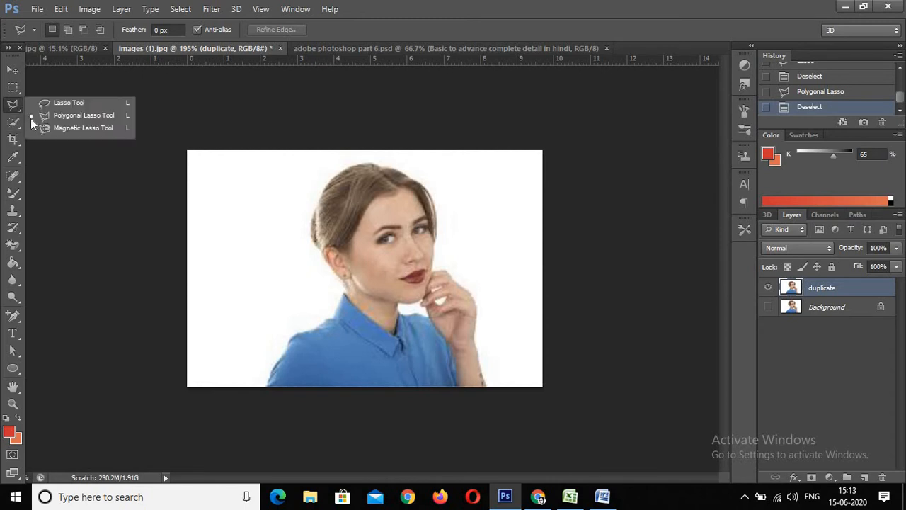
left_click(82, 128)
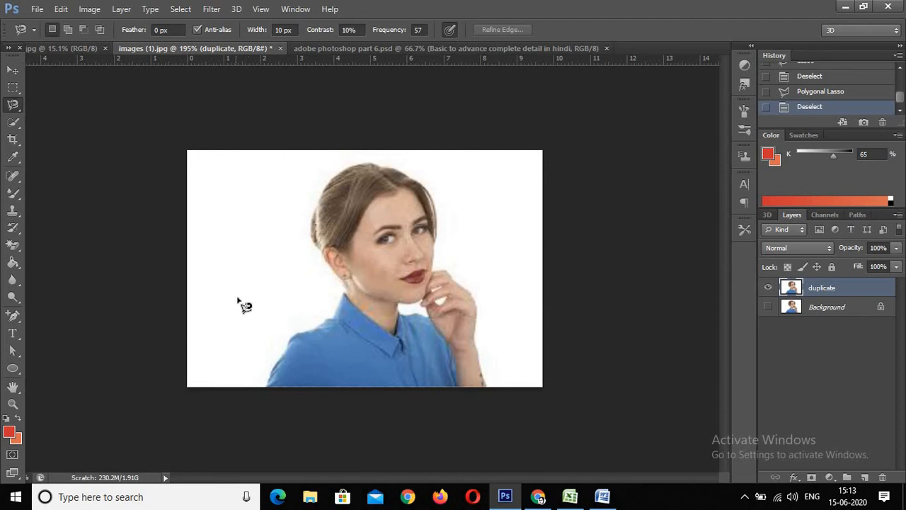
left_click(265, 385)
key("BackSpace")
left_click(322, 323)
key("BackSpace")
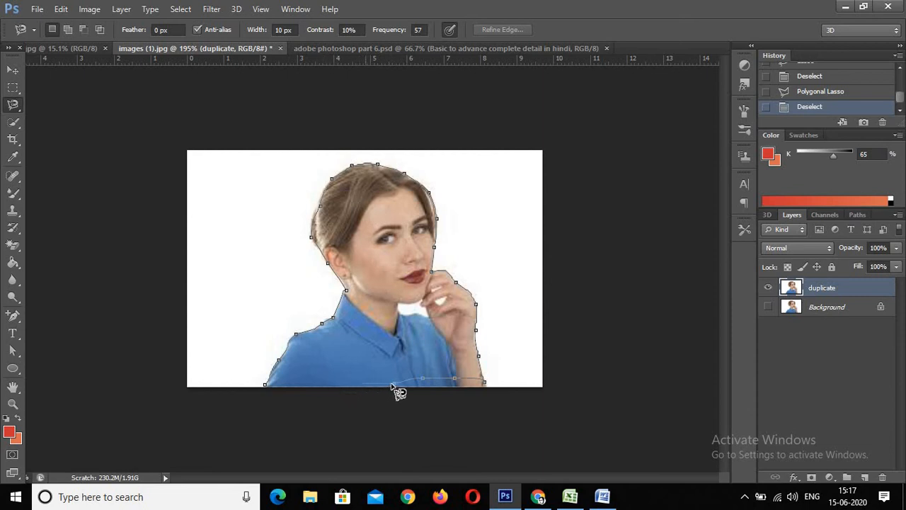
Remove the stray anchor points along the photo's lower edge and close the magnetic outline at its starting point.
key("Delete")
key("Delete")
key("Delete")
key("Delete")
left_click(265, 386)
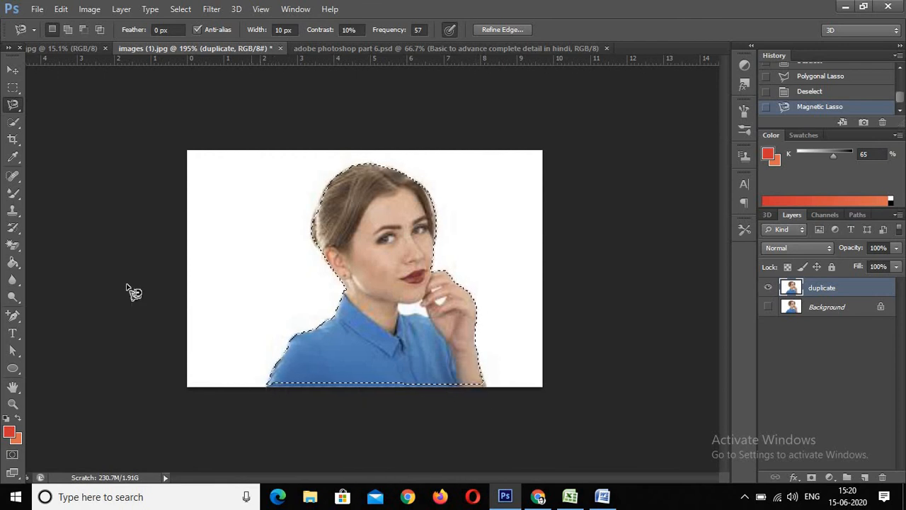
Add a thin Rectangular Marquee strip, about 0.28 cm high, along the photo's lower edge to the woman's selection.
left_click(20, 90)
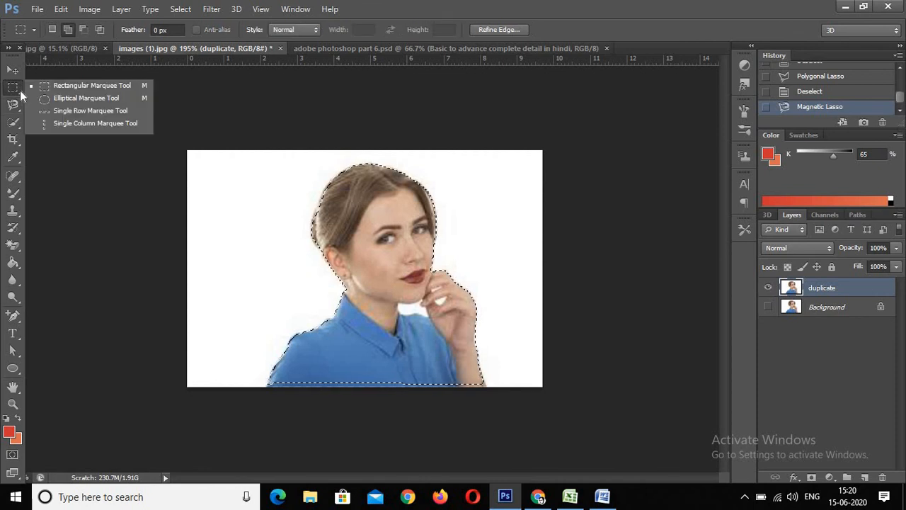
left_click(70, 88)
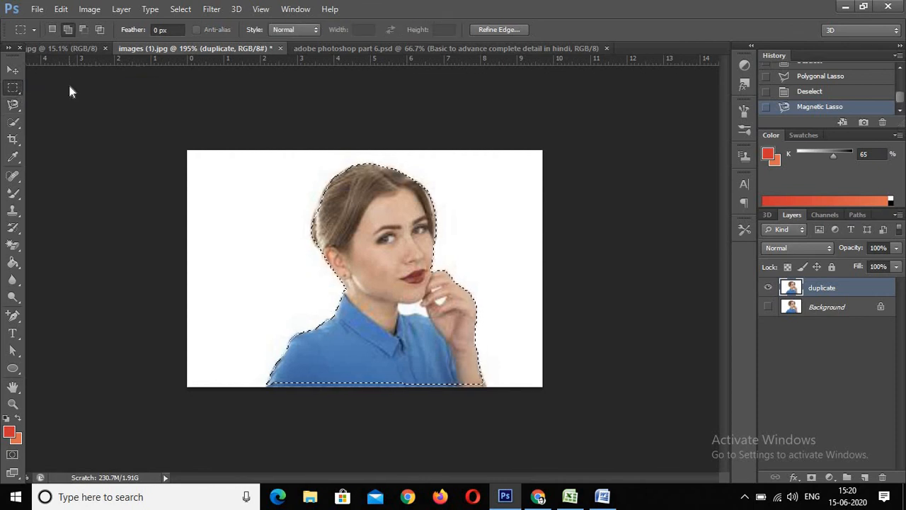
left_click(68, 29)
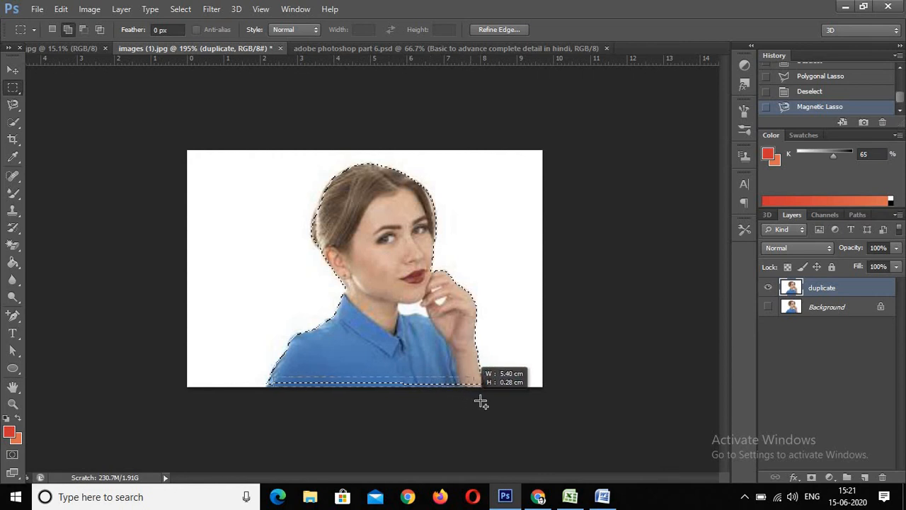
left_click_drag(480, 402, 487, 402)
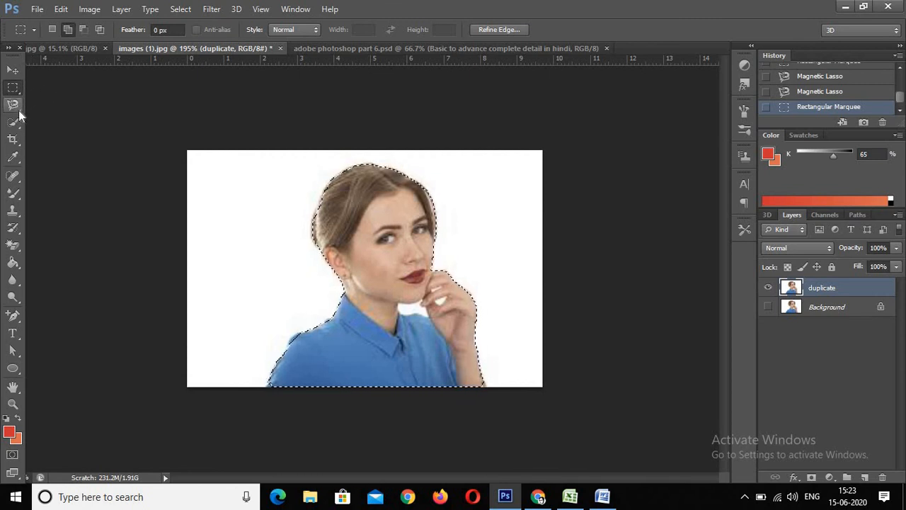
Add narrow Polygonal Lasso areas along the shirt's lower edge to the existing selection of the woman.
left_click(17, 108)
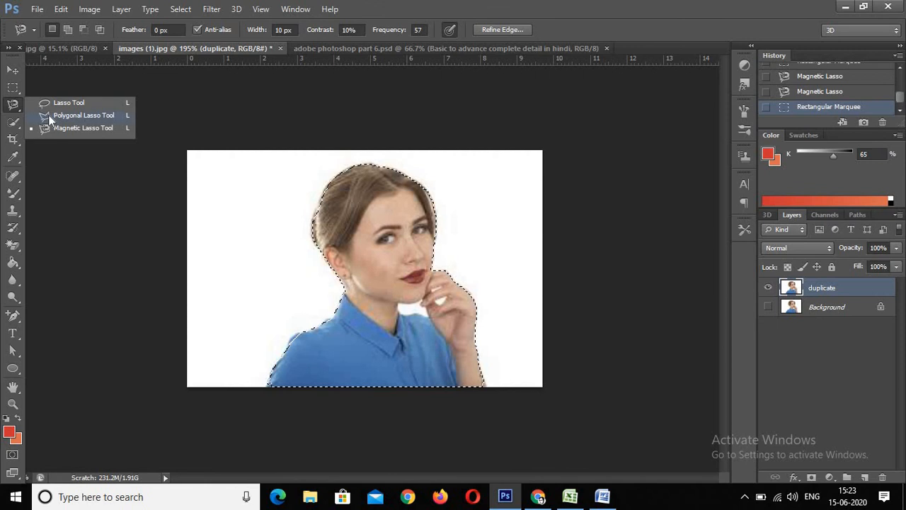
left_click(84, 116)
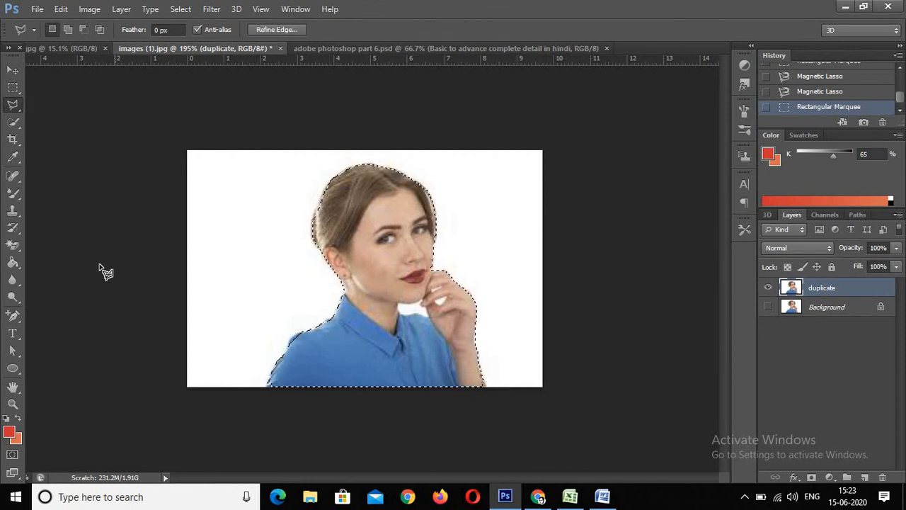
left_click(67, 29)
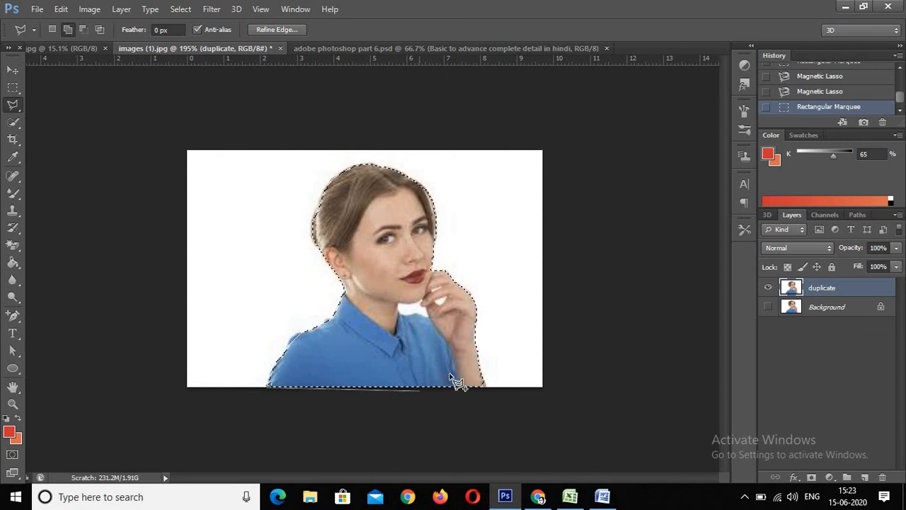
left_click(269, 386)
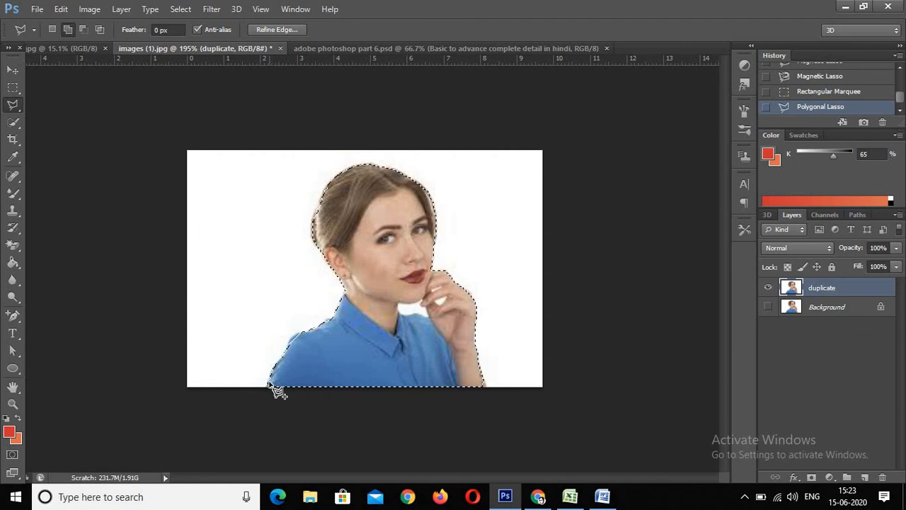
left_click(270, 386)
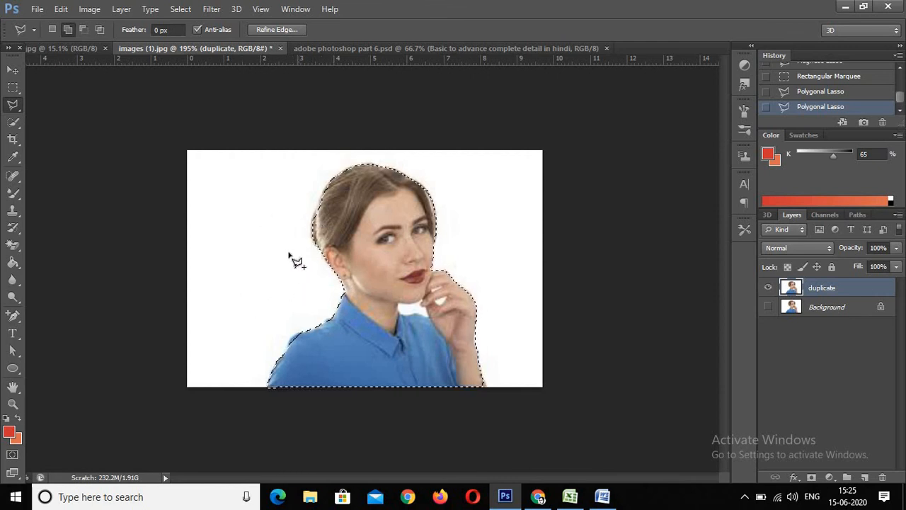
Move the selected woman slightly within the duplicate layer.
left_click(13, 71)
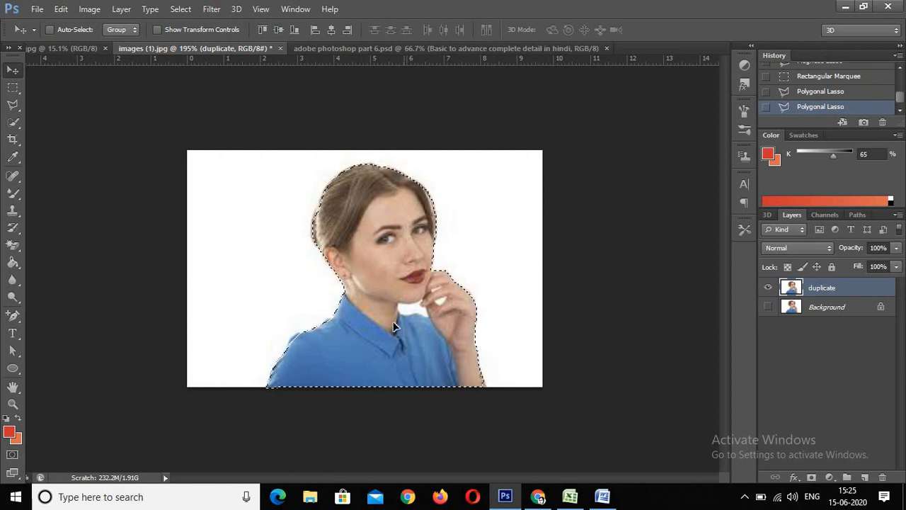
mouse_move(394, 327)
left_mouse_down()
mouse_move(372, 319)
mouse_move(368, 304)
mouse_move(327, 313)
mouse_move(327, 304)
mouse_move(402, 320)
left_mouse_up()
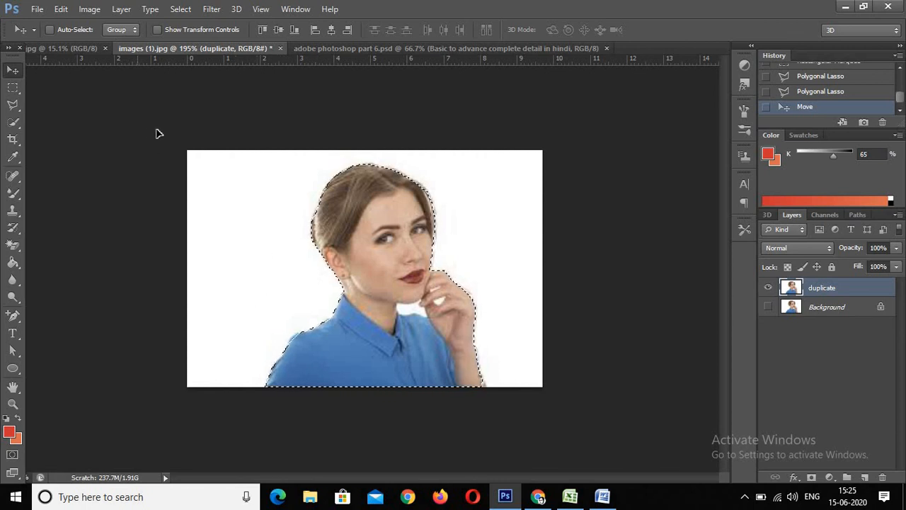
Switch to the child's photo and try to trace the child with the Magnetic Lasso, discarding the unfinished outlines.
left_click(89, 48)
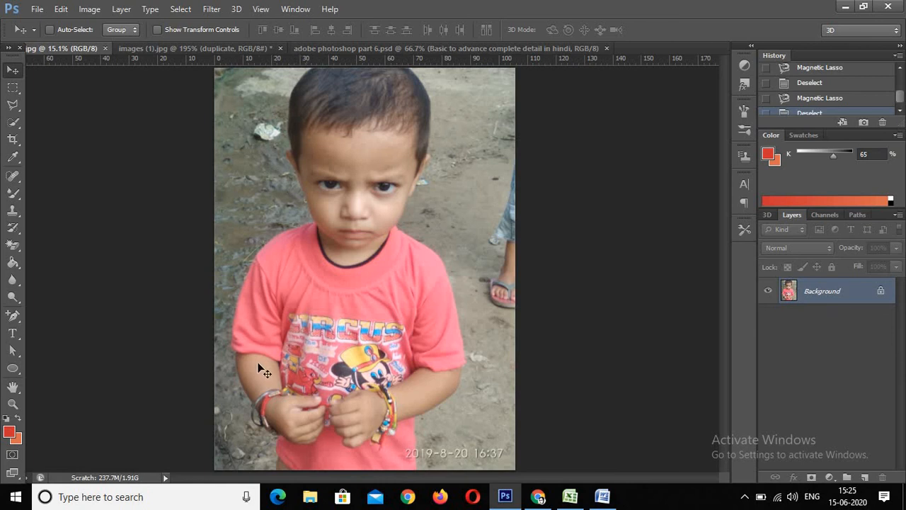
left_click(17, 113)
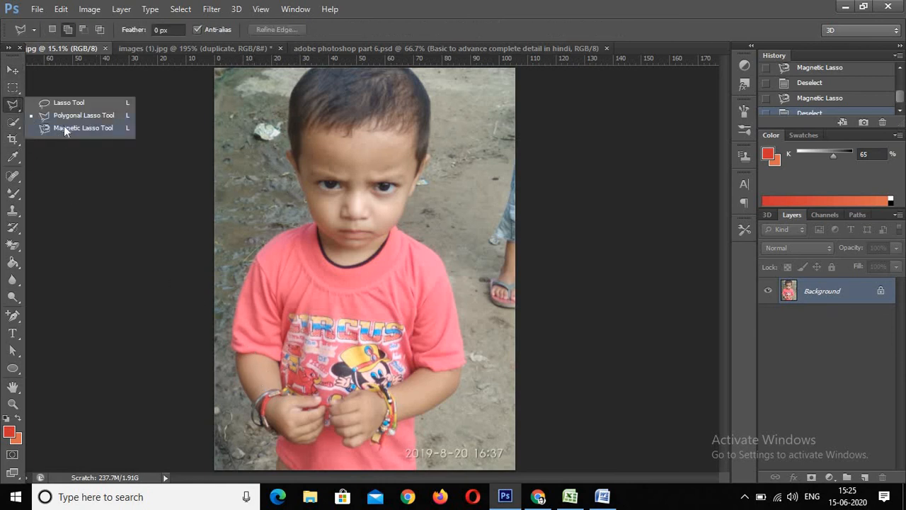
left_click(65, 128)
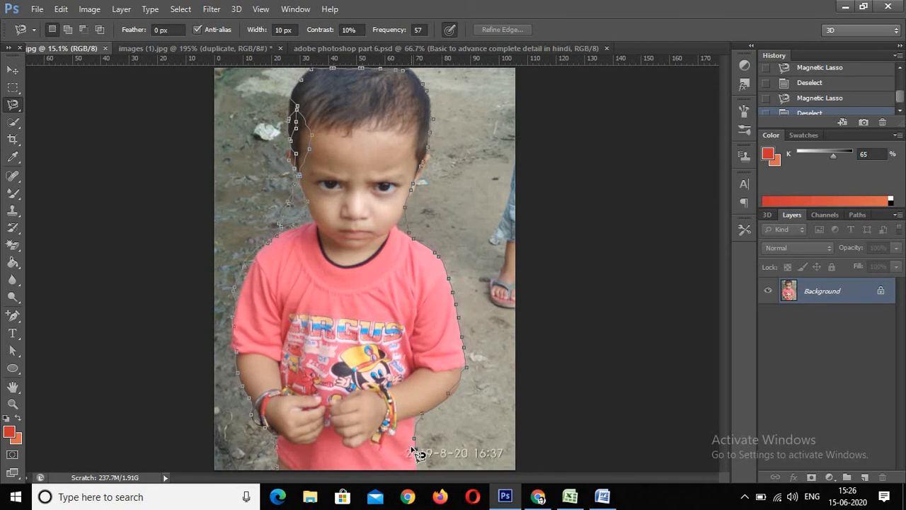
key("Escape")
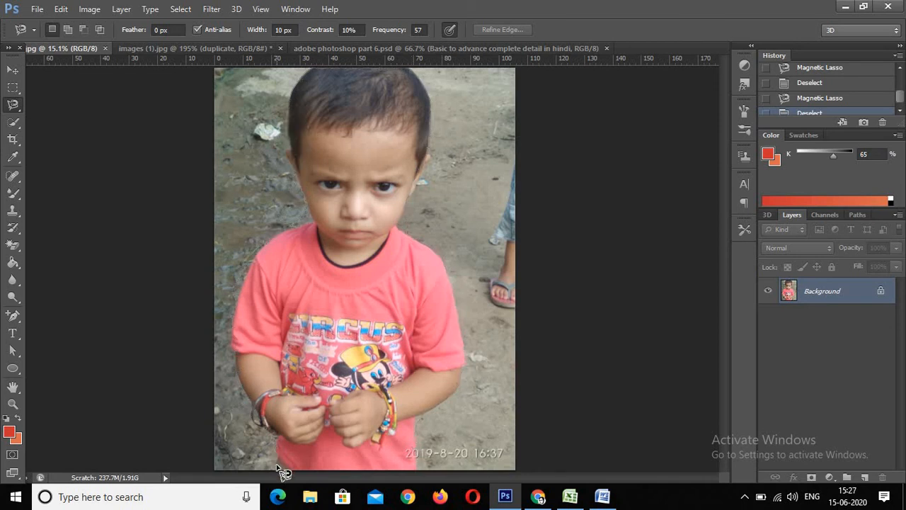
left_click(256, 409)
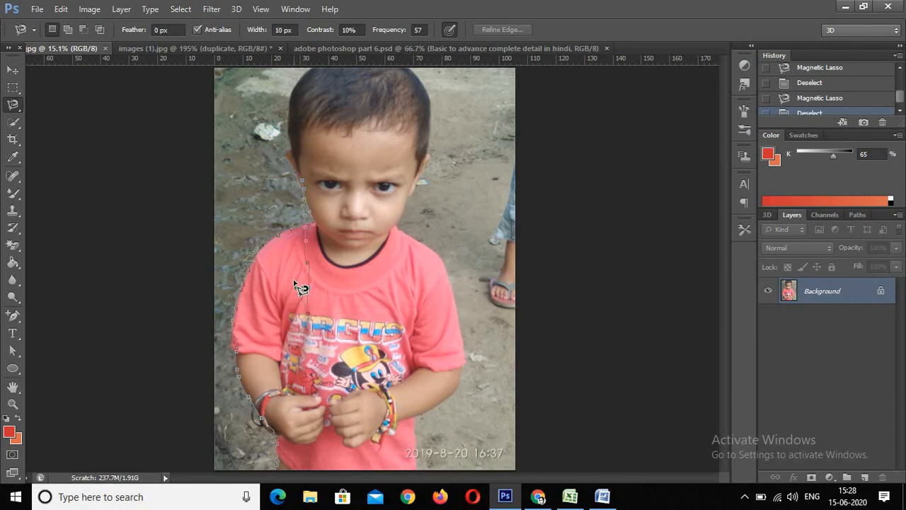
key("Escape")
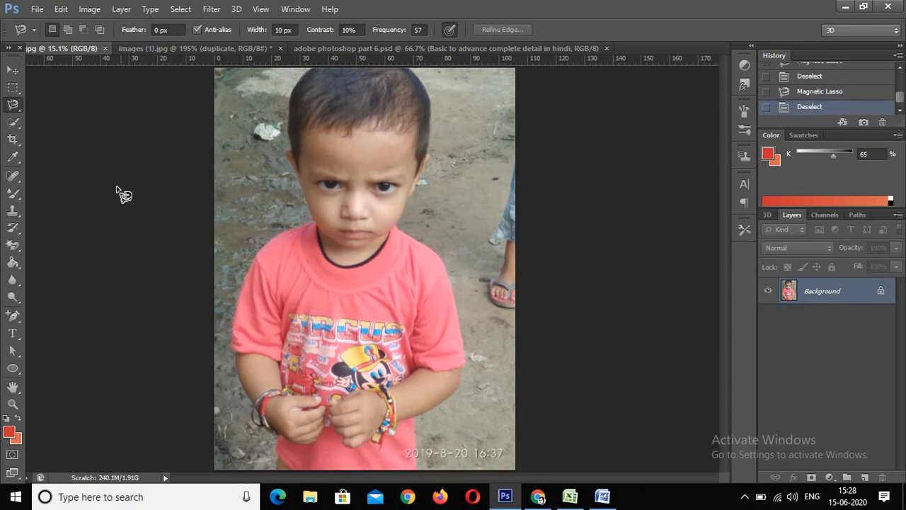